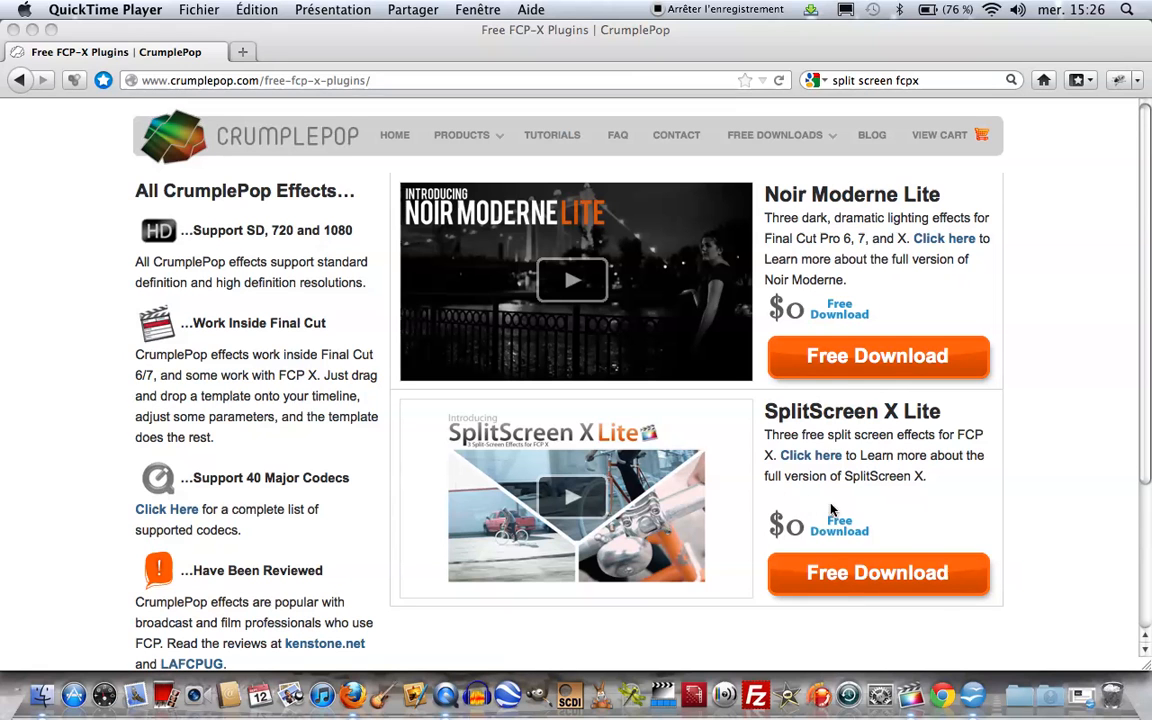
Switch to Final Cut Pro and add the Basic Vertical 2 split-screen generator to the coursier timeline with 720p HD video properties
{"action": "left_click", "coordinate": [912, 690]}
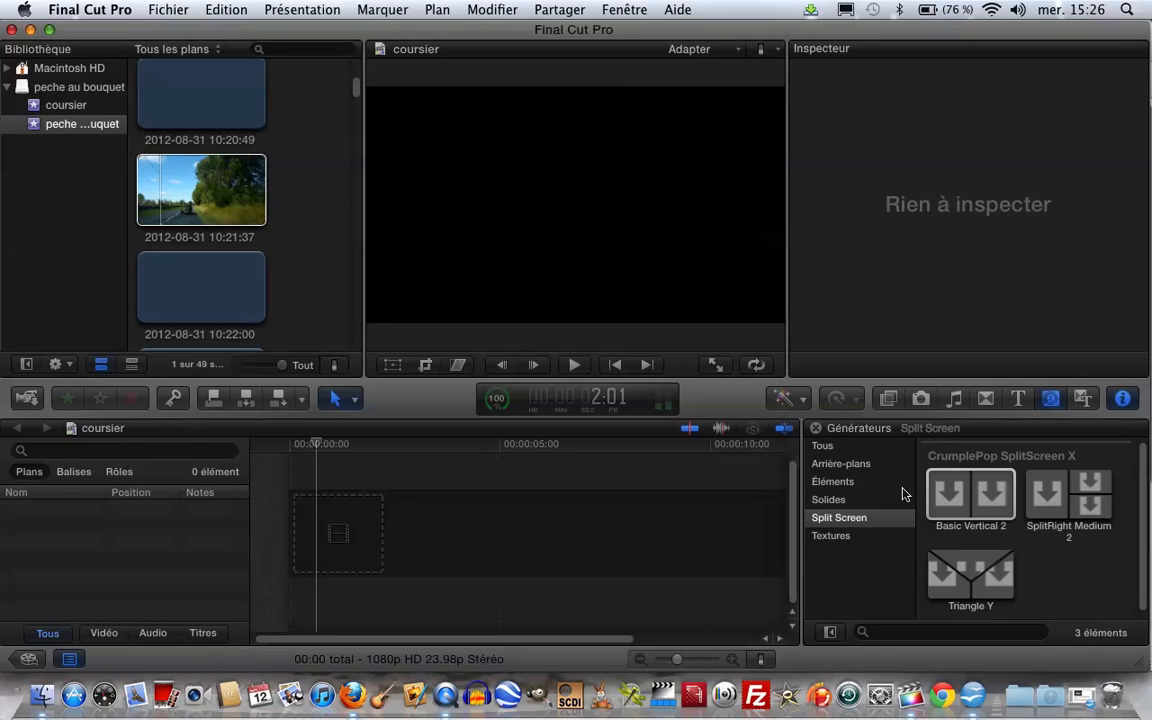
{"action": "left_click", "coordinate": [1017, 542]}
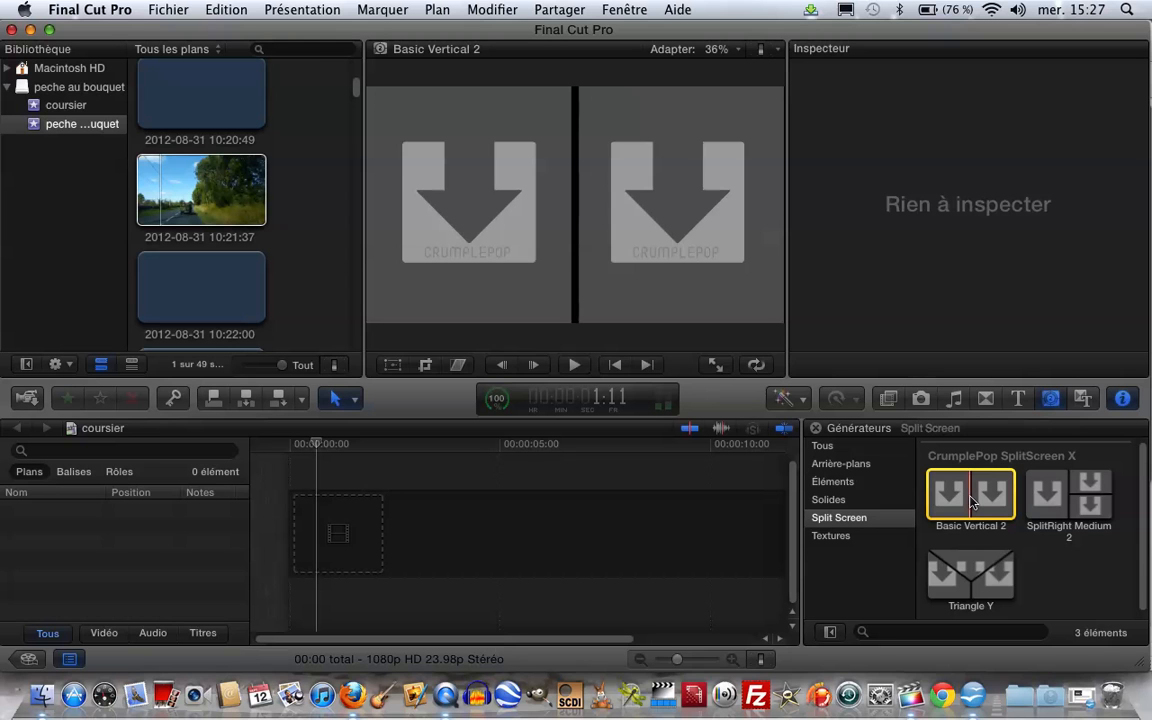
{"action": "left_click_drag", "start_coordinate": [970, 500], "coordinate": [335, 540]}
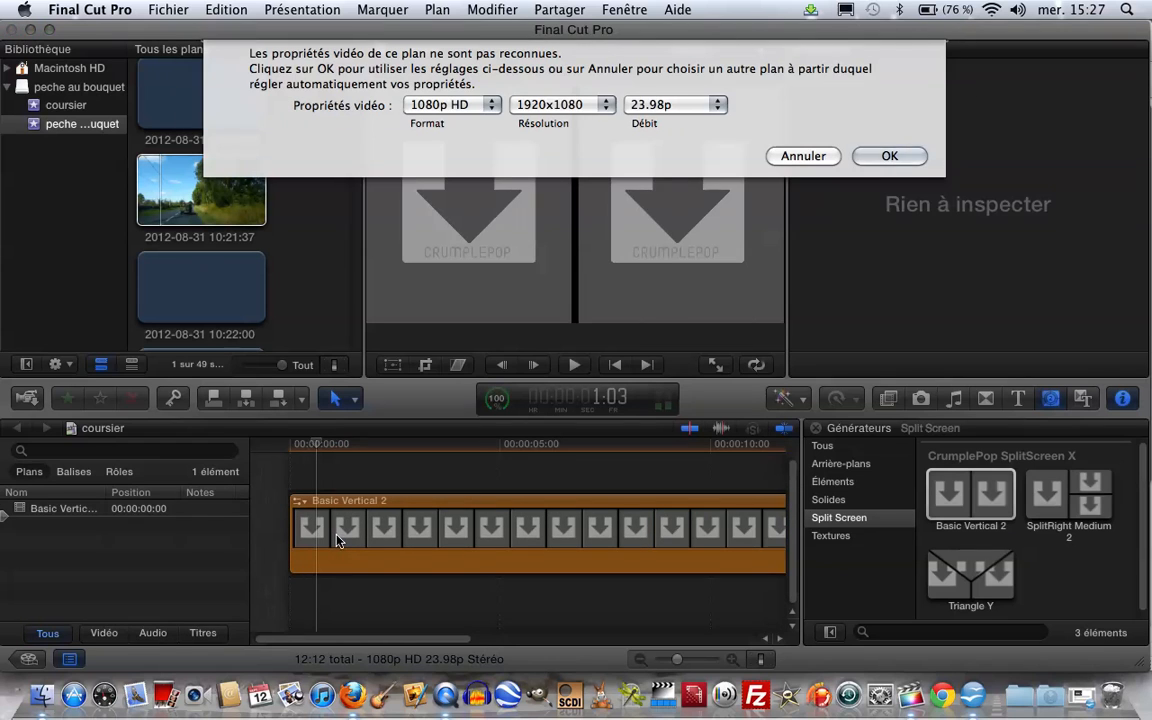
{"action": "left_click", "coordinate": [474, 106]}
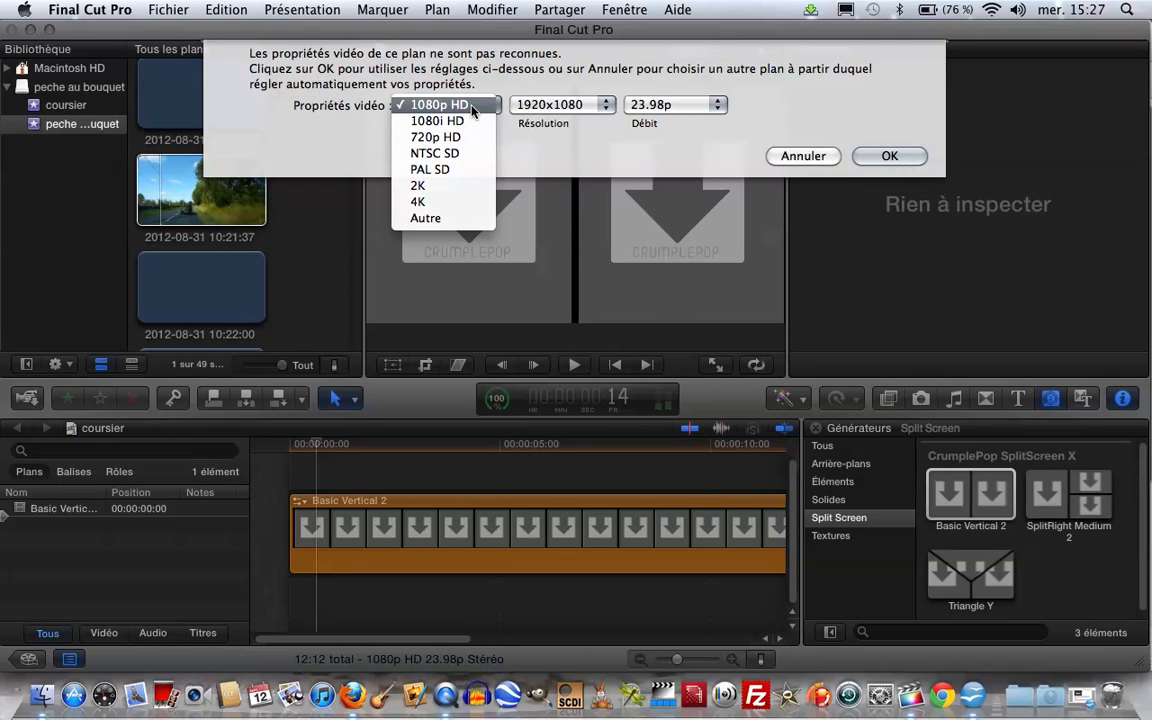
{"action": "left_click", "coordinate": [435, 137]}
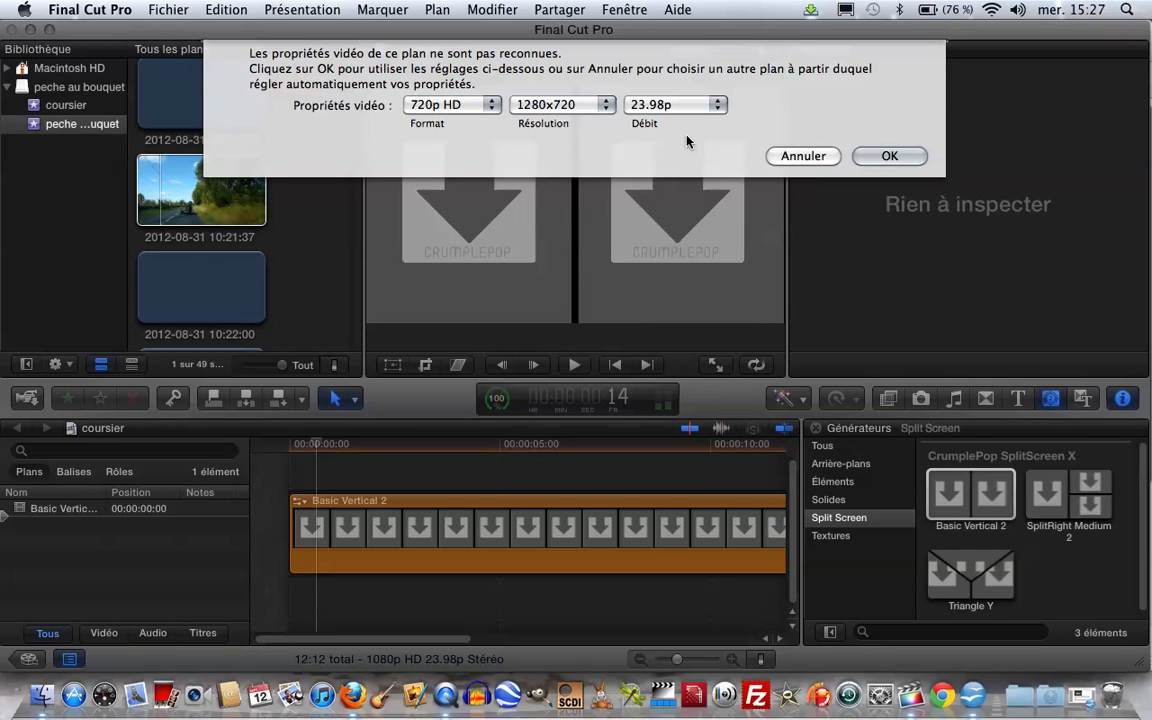
{"action": "left_click", "coordinate": [866, 161]}
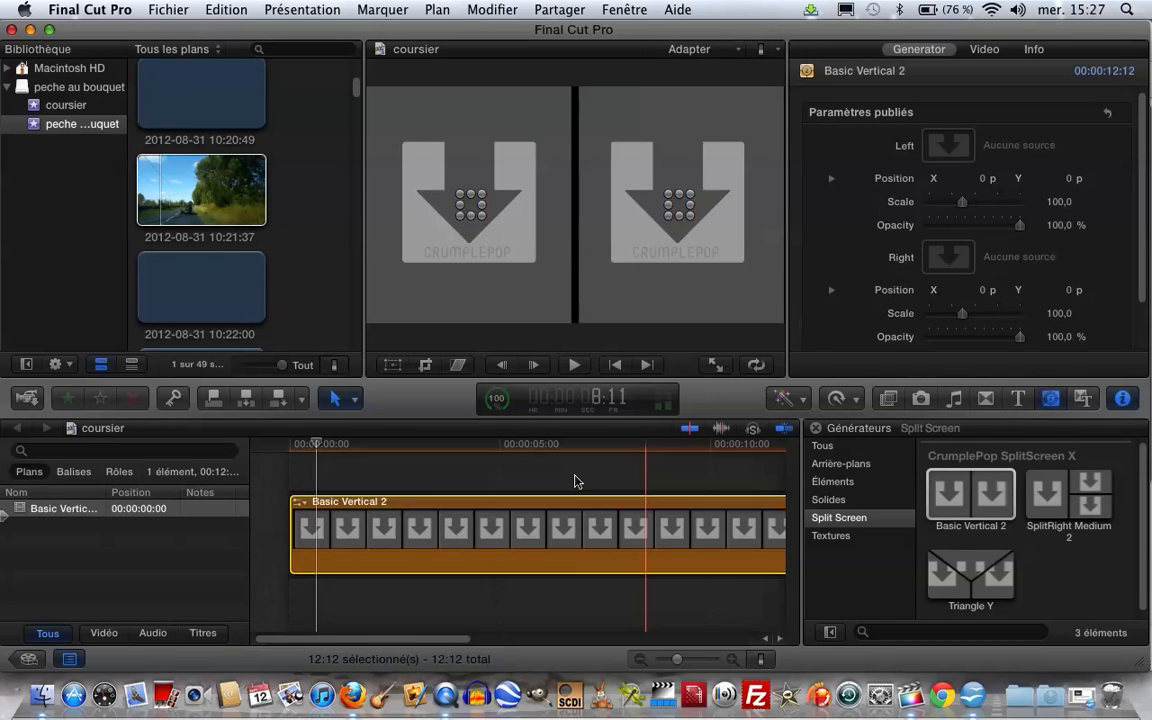
{"action": "left_click", "coordinate": [205, 212]}
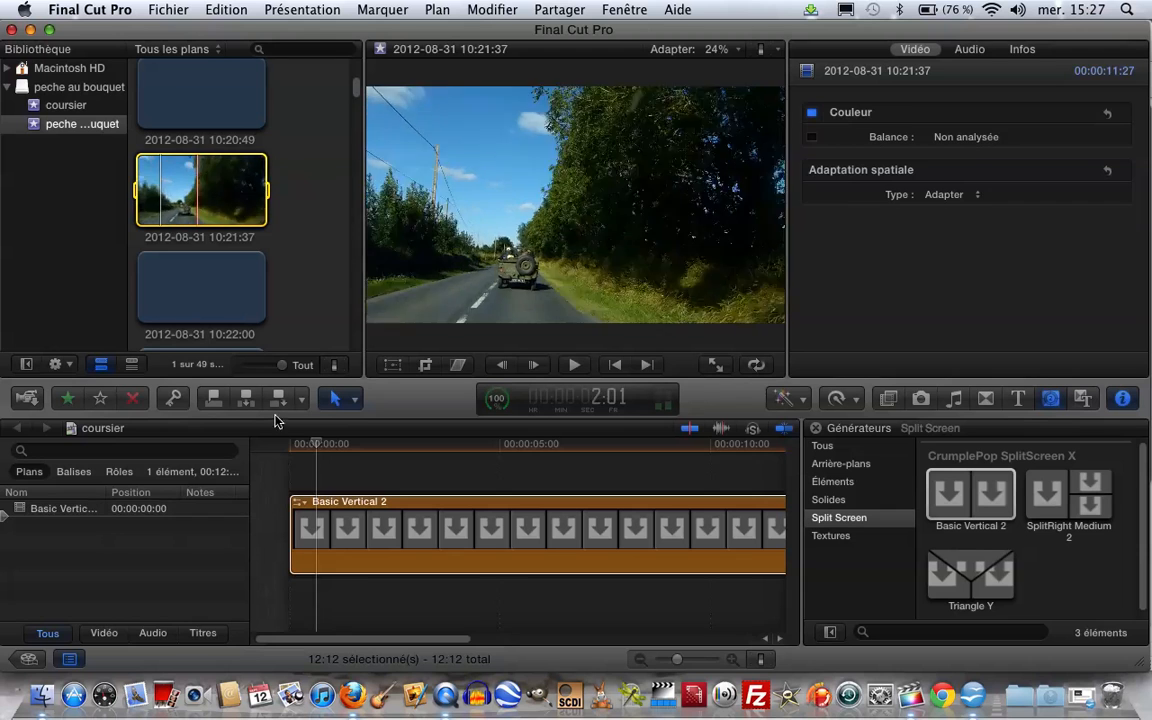
{"action": "left_click", "coordinate": [316, 543]}
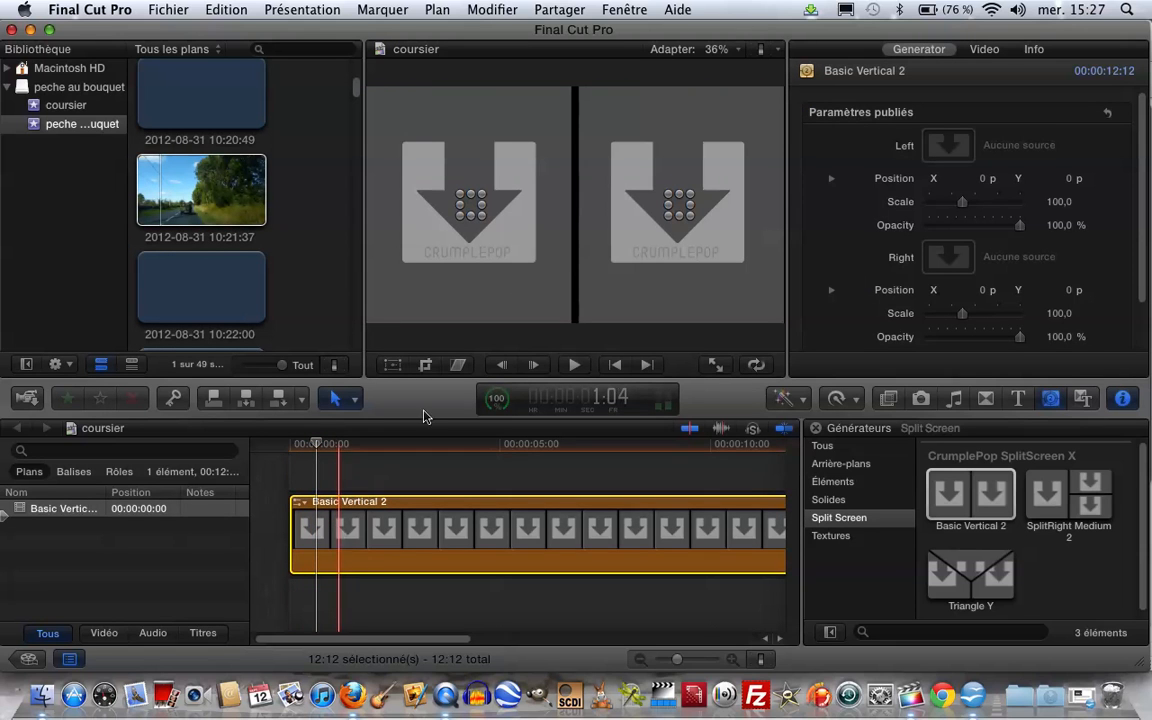
{"action": "left_click", "coordinate": [946, 147]}
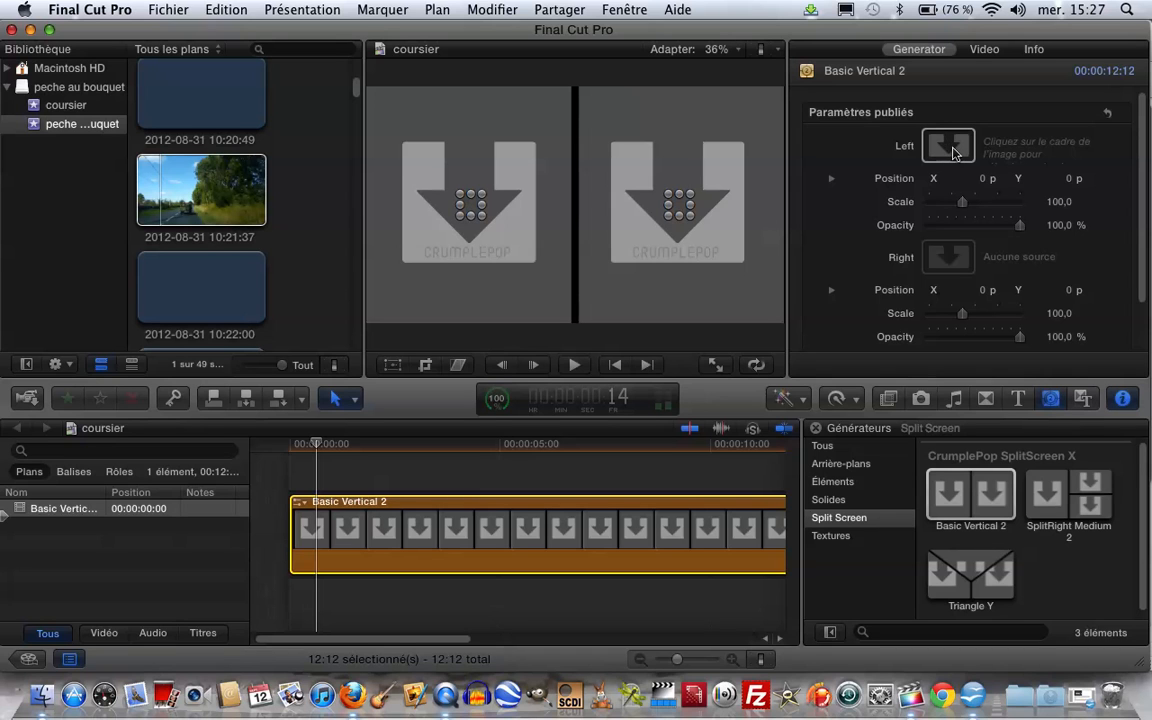
{"action": "left_click", "coordinate": [948, 258]}
{"action": "left_click", "coordinate": [950, 160]}
{"action": "left_click", "coordinate": [950, 262]}
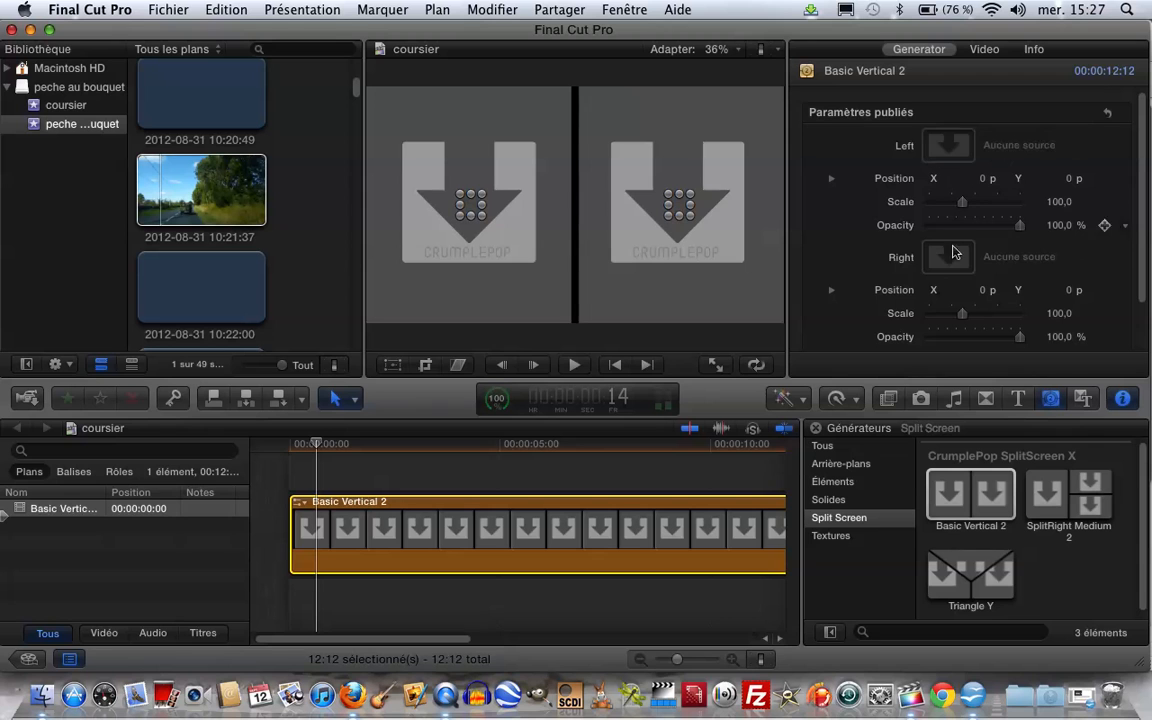
{"action": "left_click", "coordinate": [953, 262]}
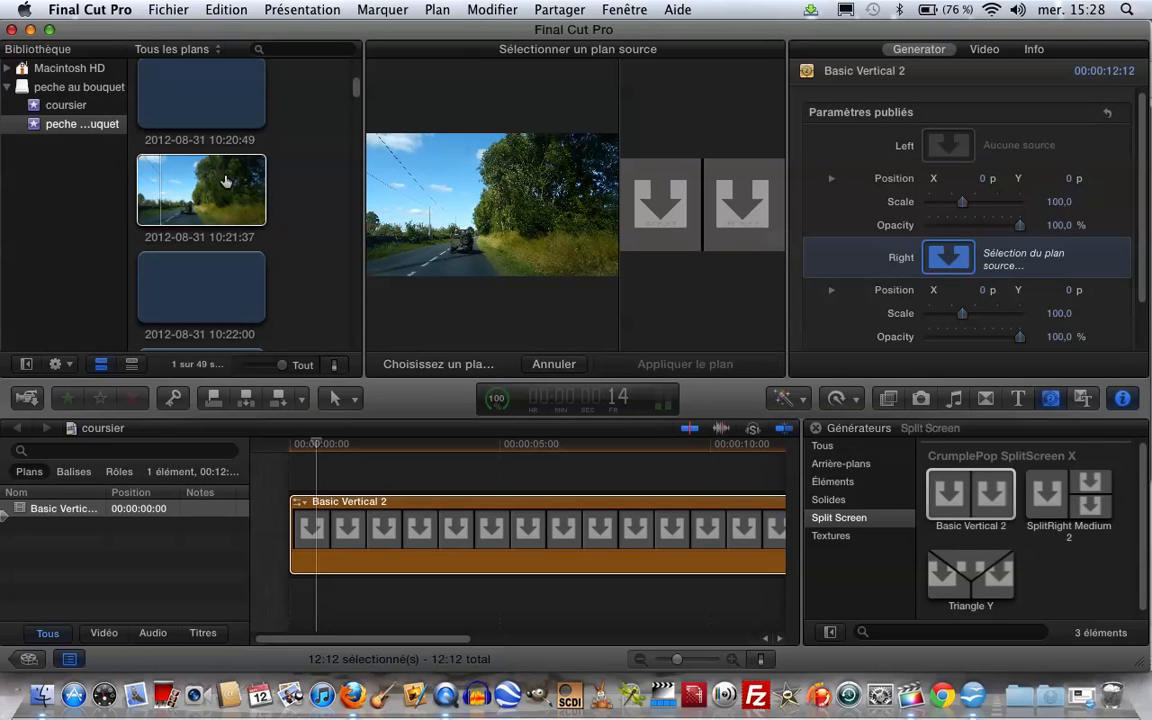
{"action": "left_click", "coordinate": [192, 182]}
{"action": "left_click", "coordinate": [220, 112]}
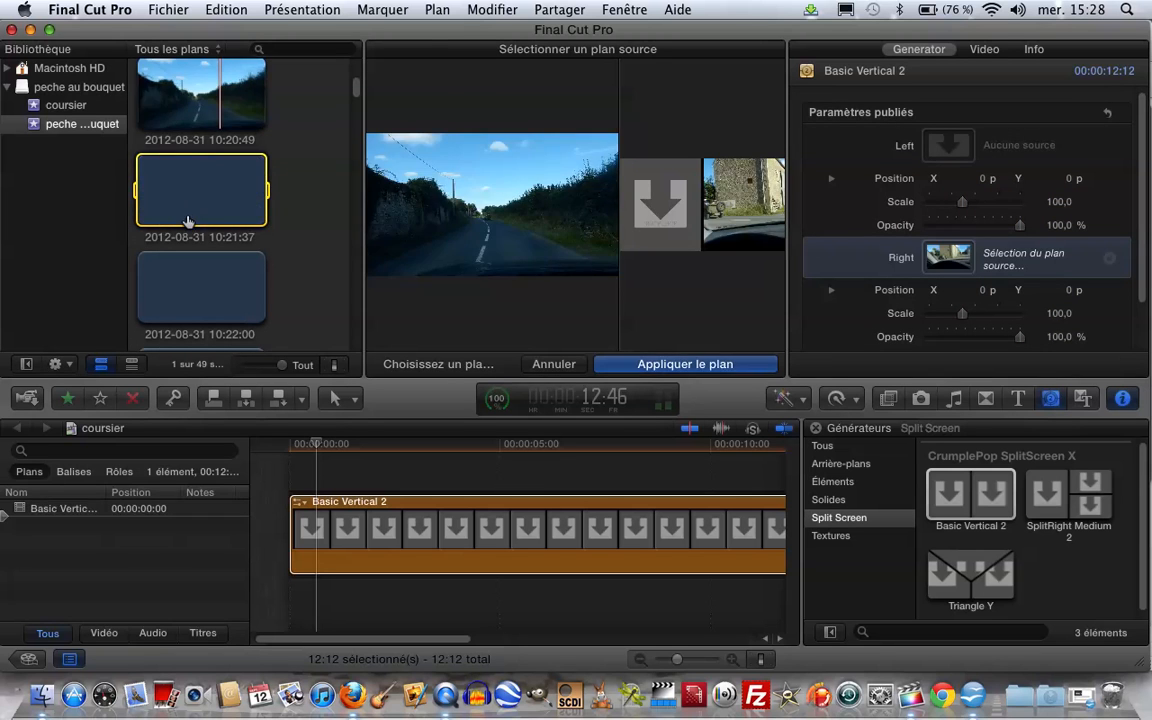
{"action": "left_click", "coordinate": [188, 272]}
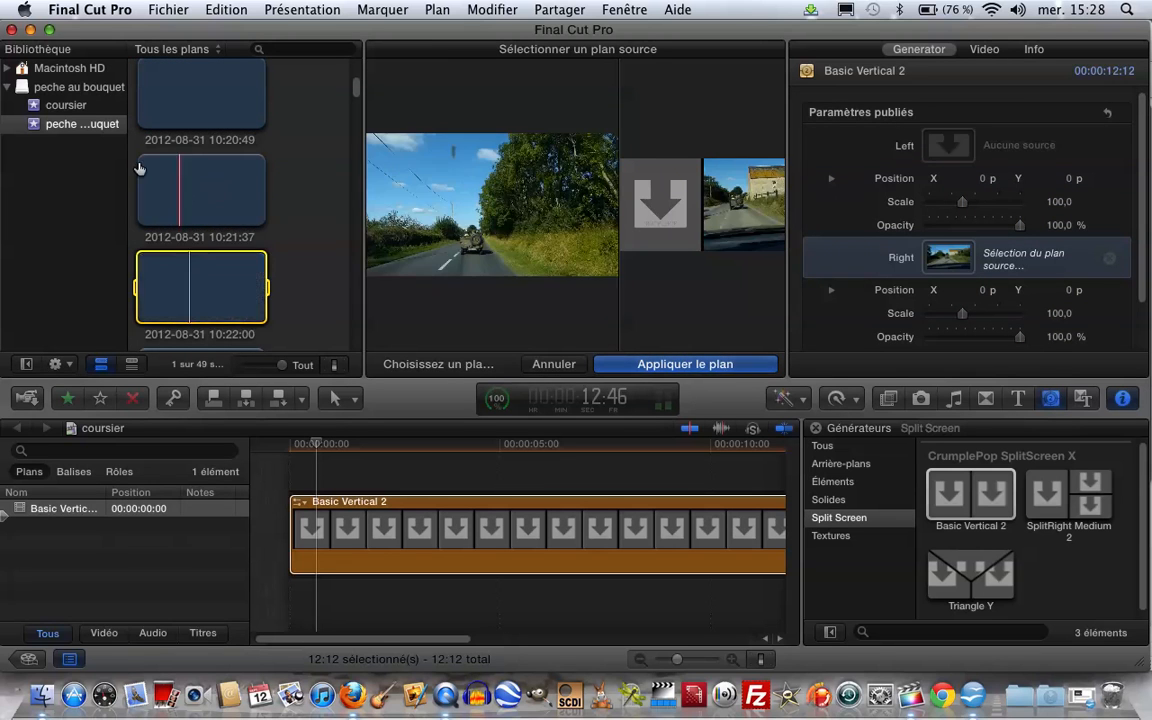
{"action": "left_click", "coordinate": [179, 187]}
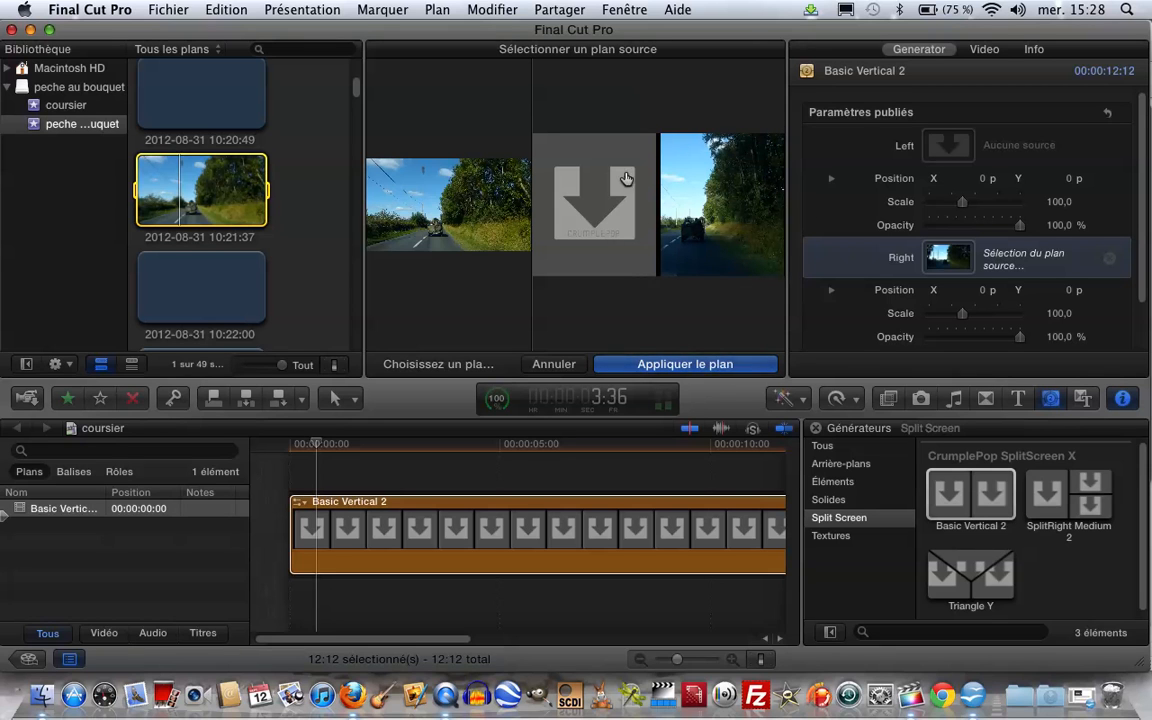
{"action": "left_click", "coordinate": [656, 366]}
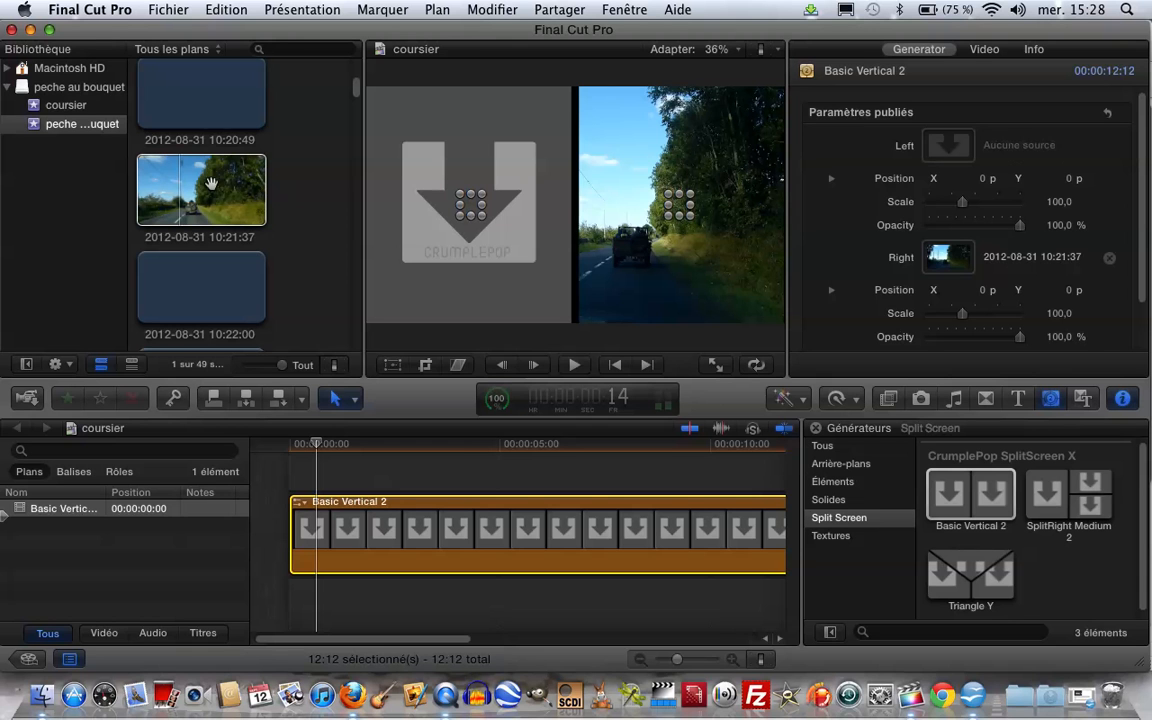
{"action": "left_click", "coordinate": [180, 90]}
{"action": "left_click", "coordinate": [175, 103]}
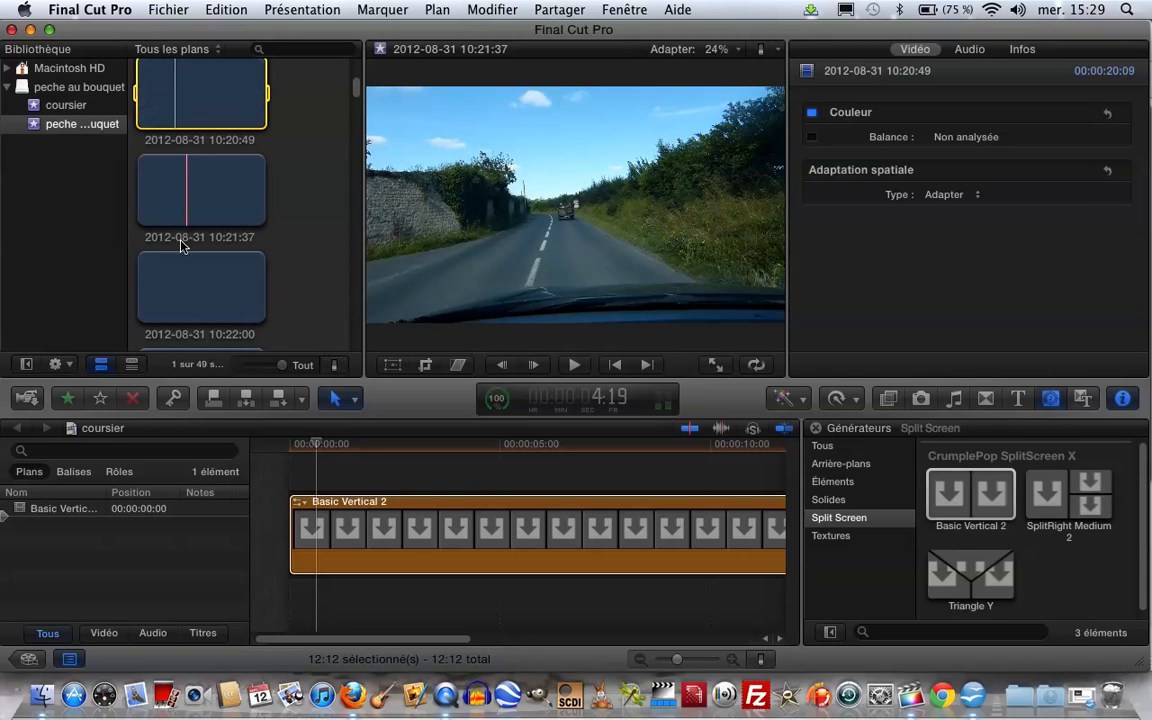
{"action": "left_click_drag", "start_coordinate": [355, 94], "coordinate": [353, 75]}
{"action": "left_click", "coordinate": [175, 222]}
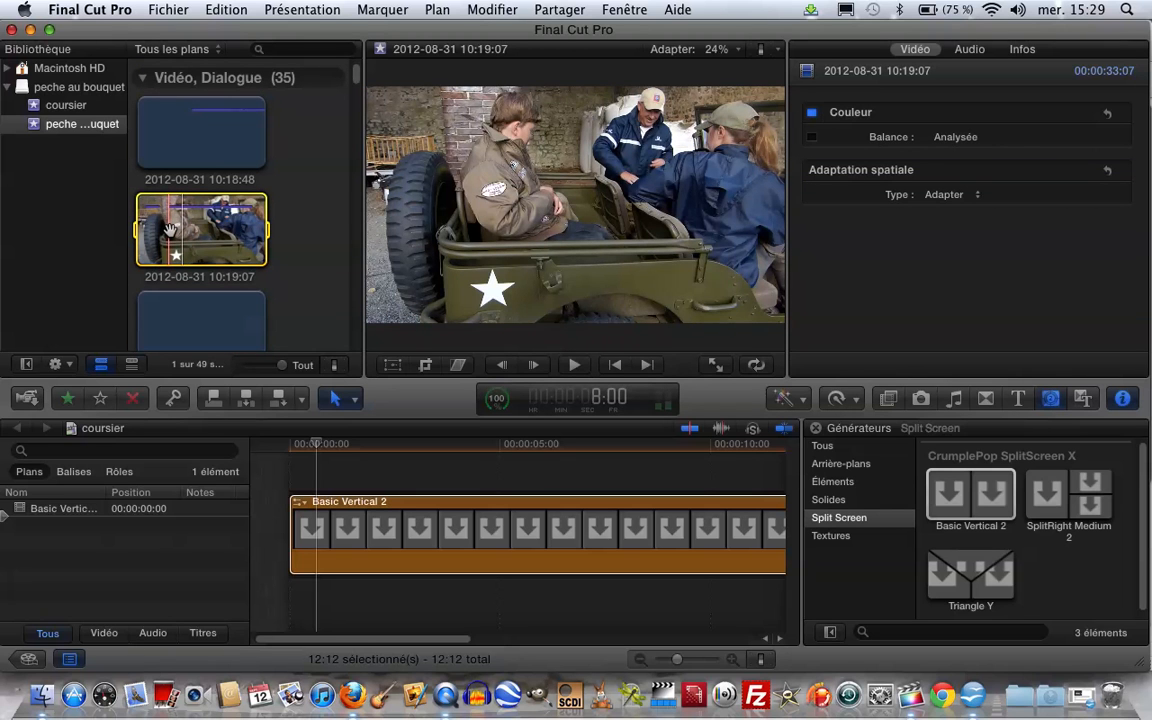
{"action": "left_click", "coordinate": [380, 528]}
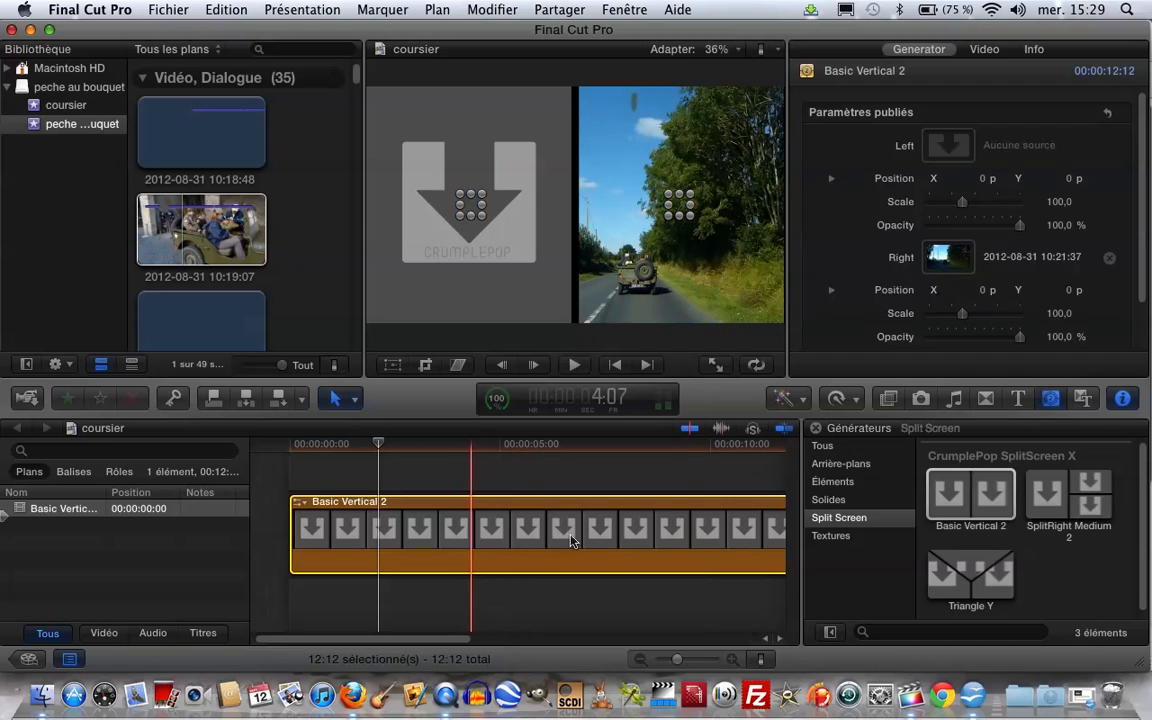
{"action": "left_click", "coordinate": [947, 147]}
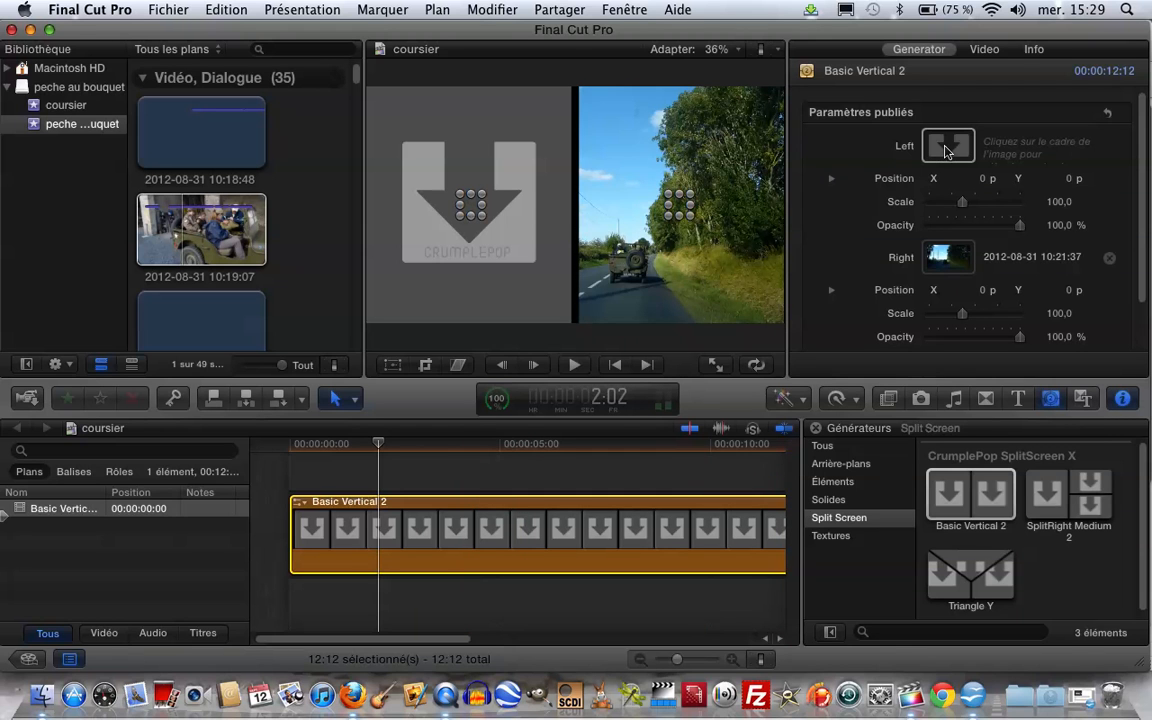
{"action": "left_click", "coordinate": [947, 147]}
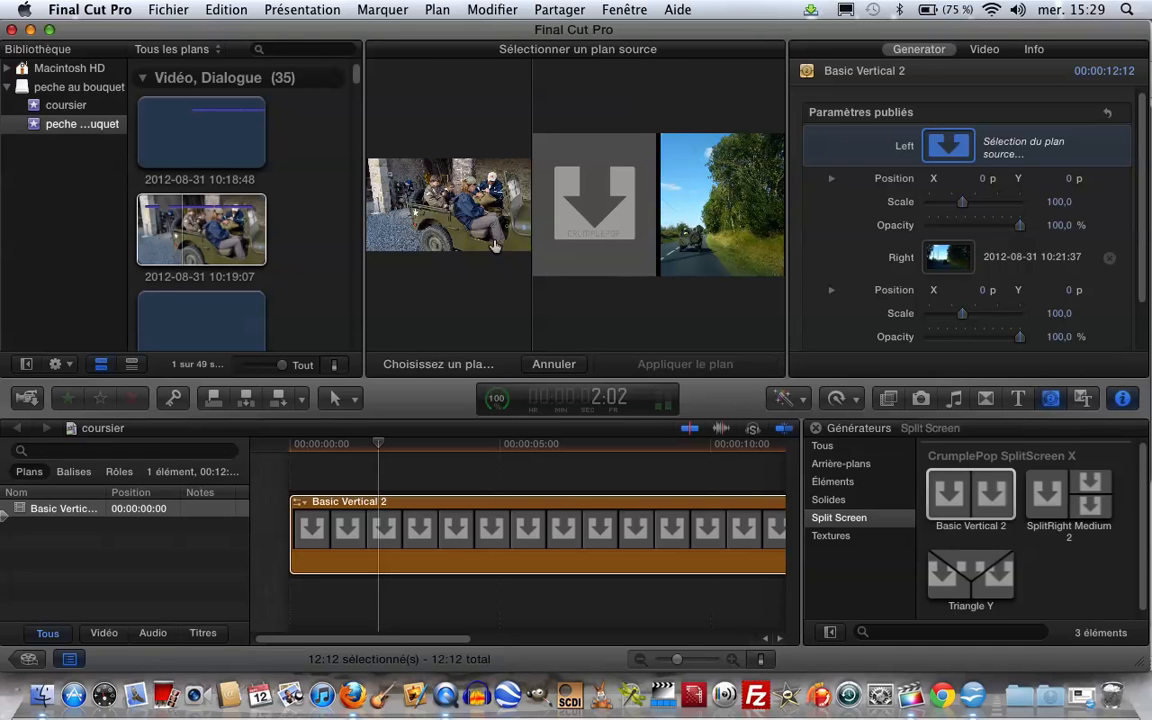
{"action": "left_click", "coordinate": [216, 248]}
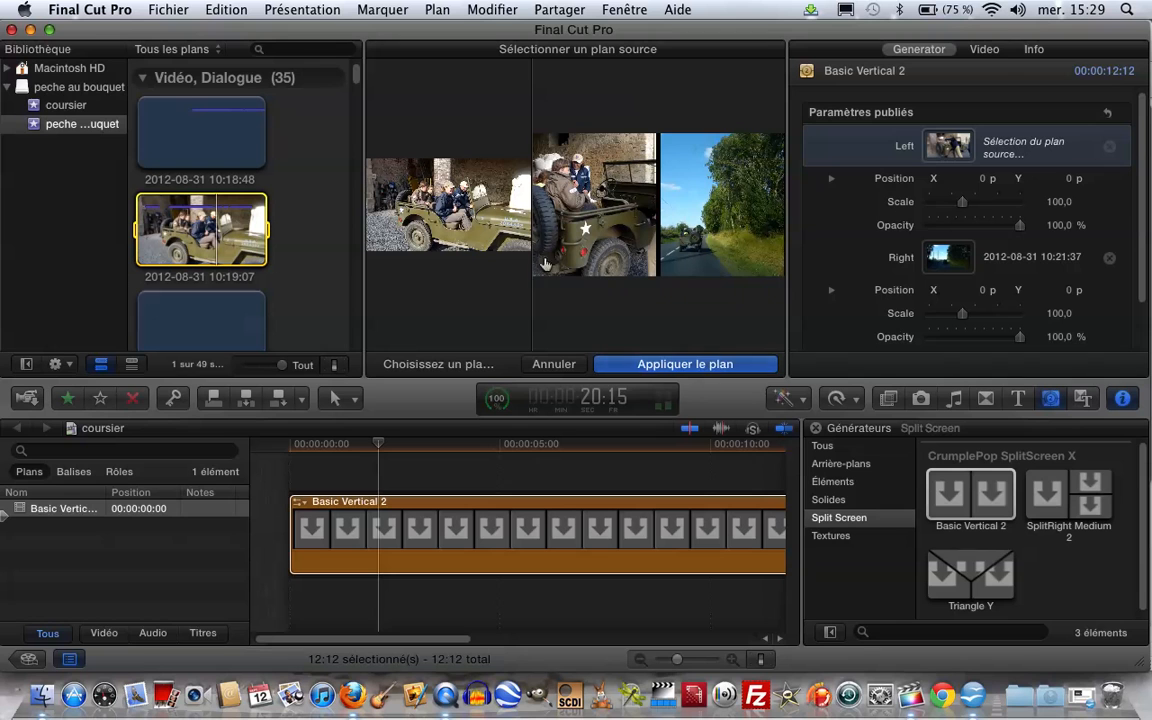
{"action": "left_click", "coordinate": [648, 365]}
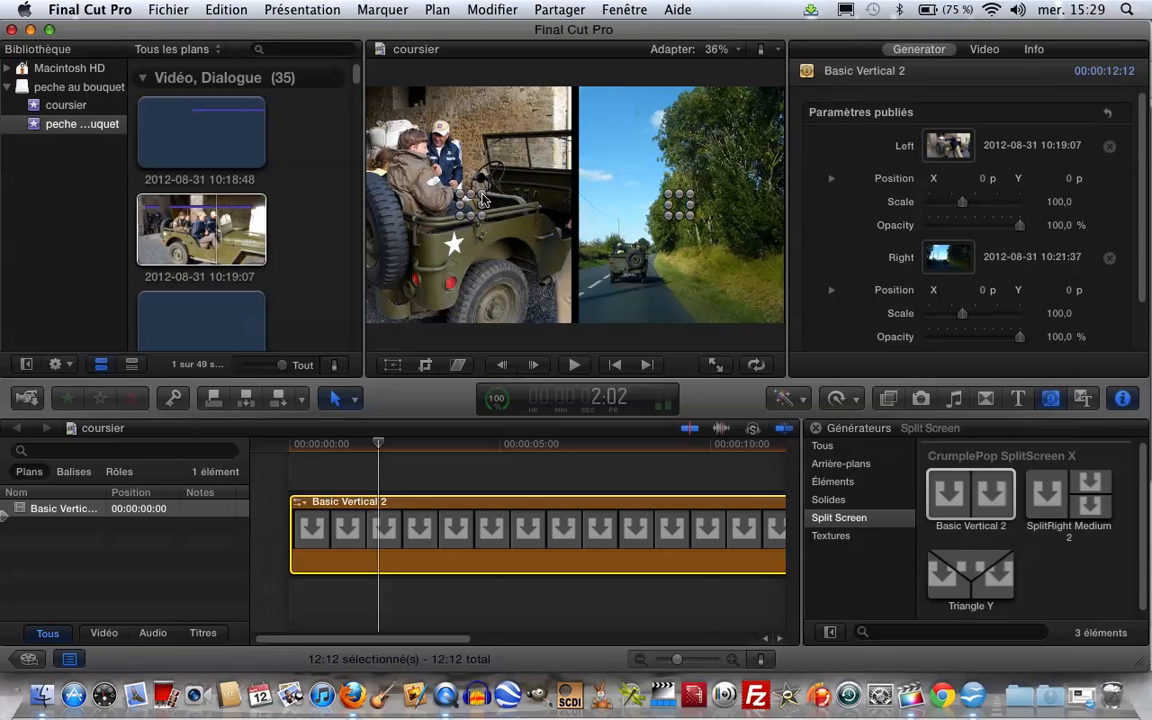
Scale the Left clip to about 121.5 at X 0.06, and the Right clip to about 128.1 at X 0.07, Y 0.04
{"action": "left_click_drag", "start_coordinate": [482, 195], "coordinate": [478, 208]}
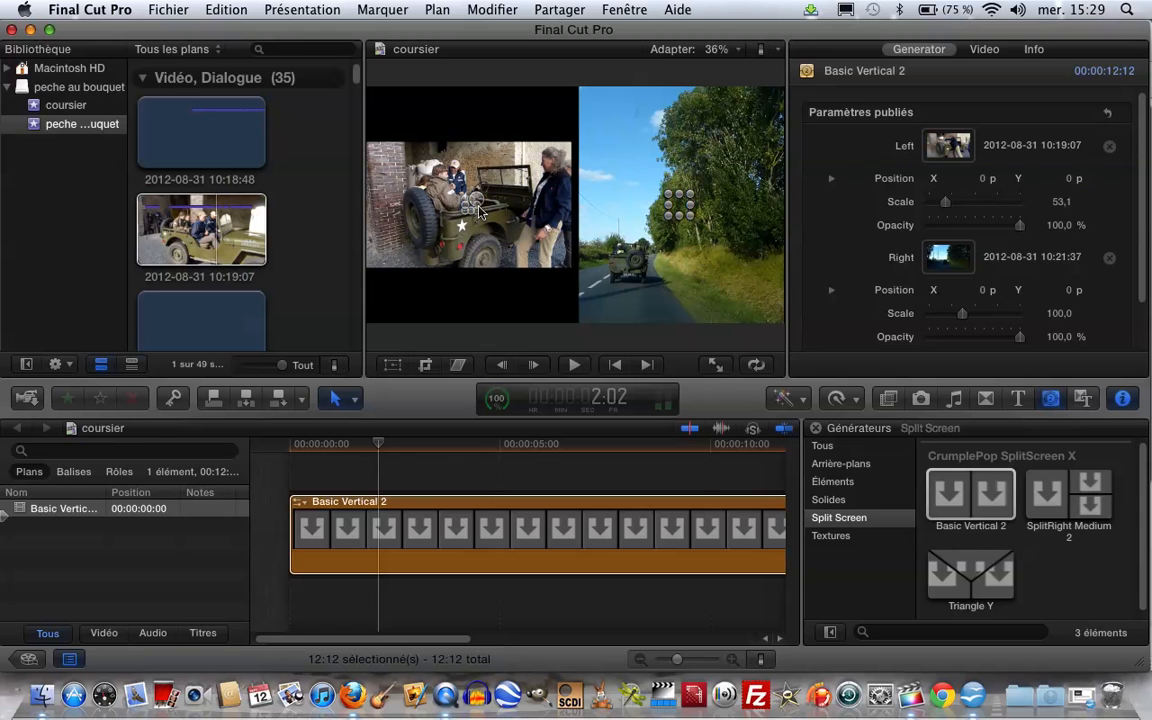
{"action": "mouse_move", "coordinate": [488, 203]}
{"action": "left_mouse_down"}
{"action": "mouse_move", "coordinate": [487, 215]}
{"action": "mouse_move", "coordinate": [476, 200]}
{"action": "mouse_move", "coordinate": [485, 202]}
{"action": "left_mouse_up"}
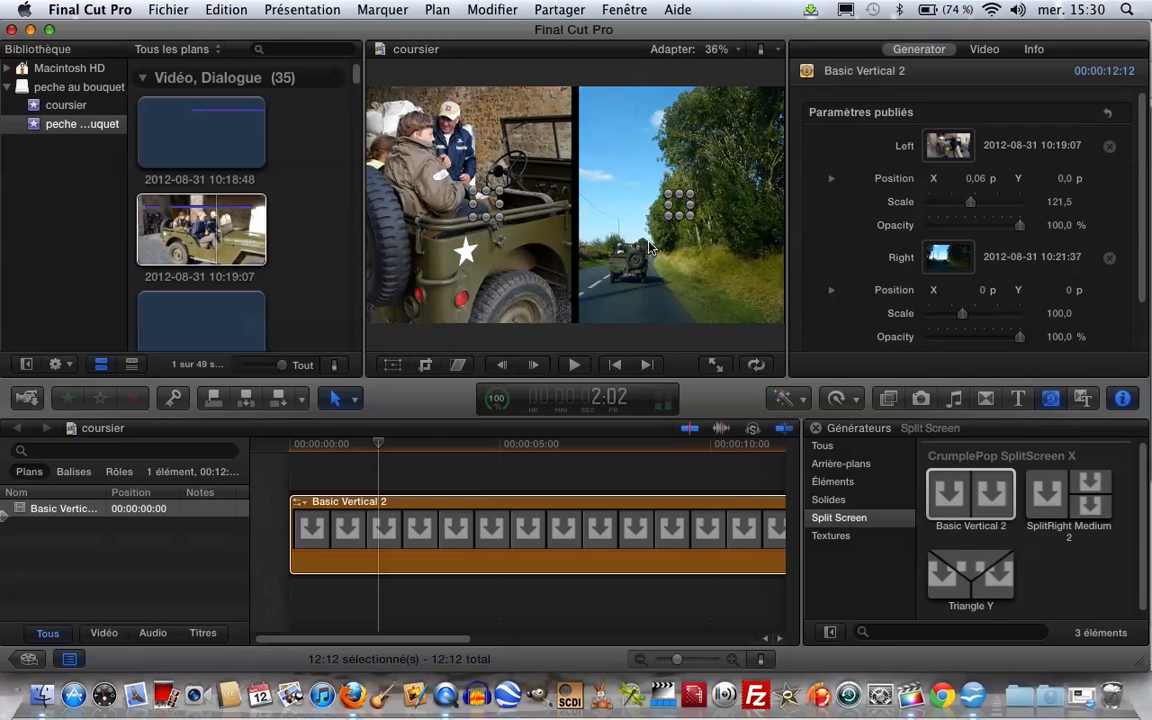
{"action": "left_click_drag", "start_coordinate": [672, 222], "coordinate": [670, 228]}
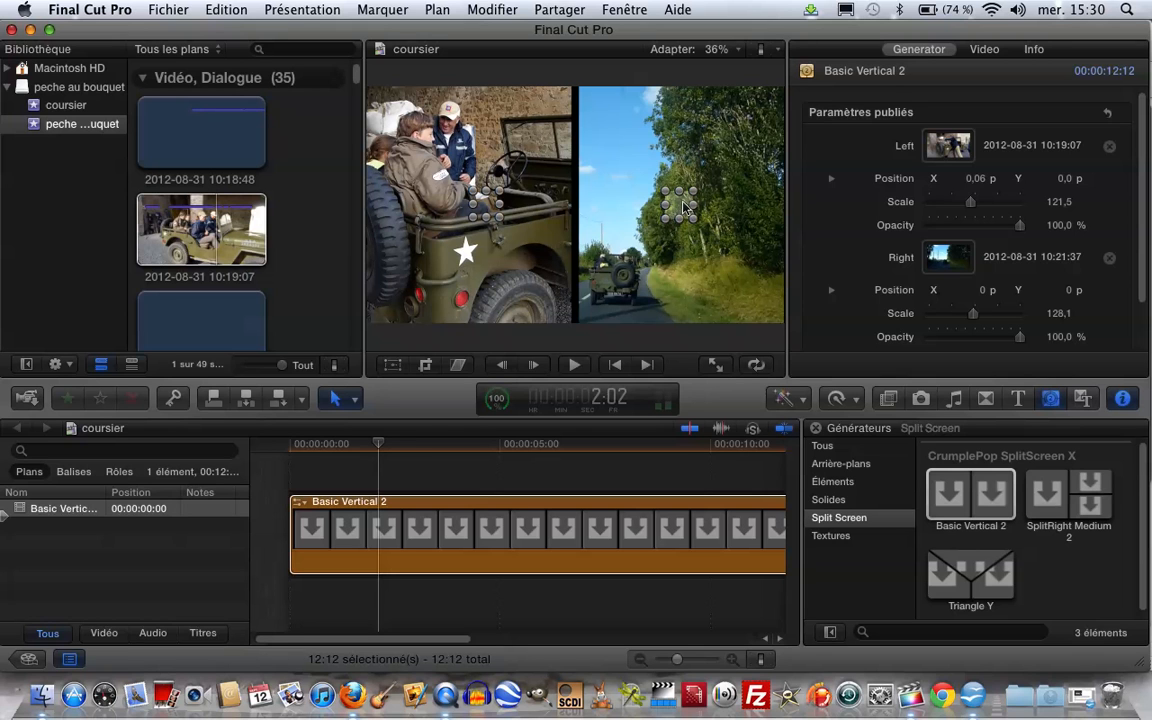
{"action": "left_click_drag", "start_coordinate": [680, 210], "coordinate": [697, 201]}
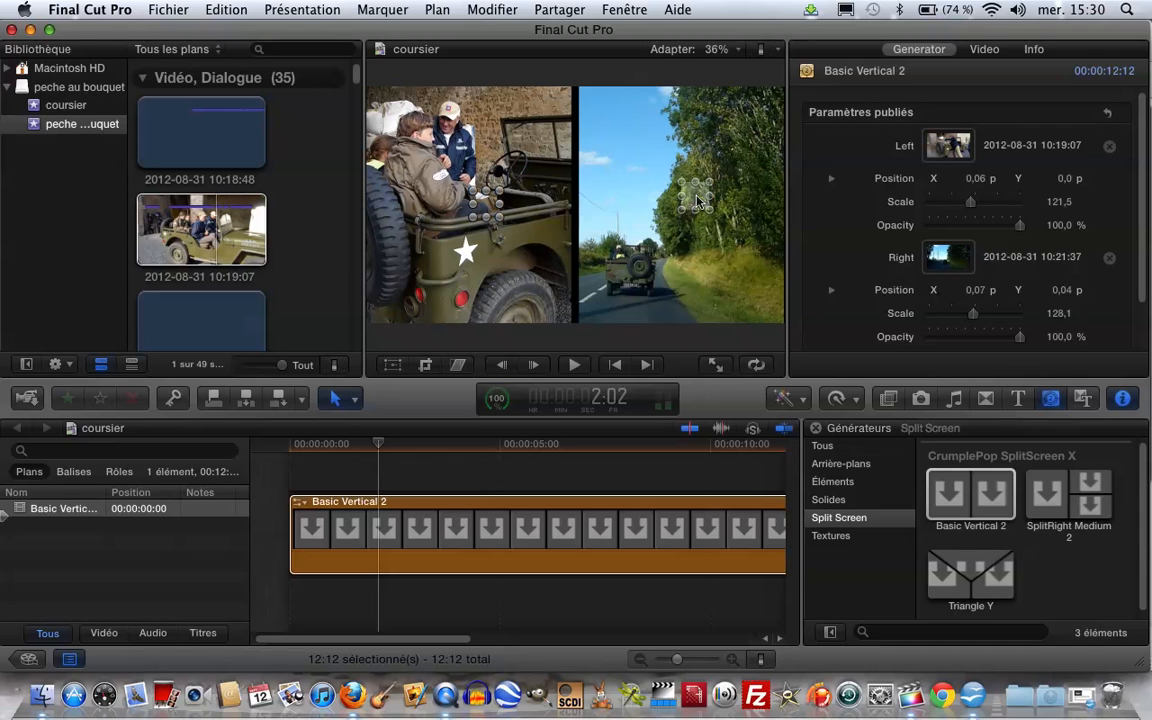
Play the split-screen sequence from near the start of the timeline to check both clips, and stop the playback
{"action": "left_click", "coordinate": [322, 482]}
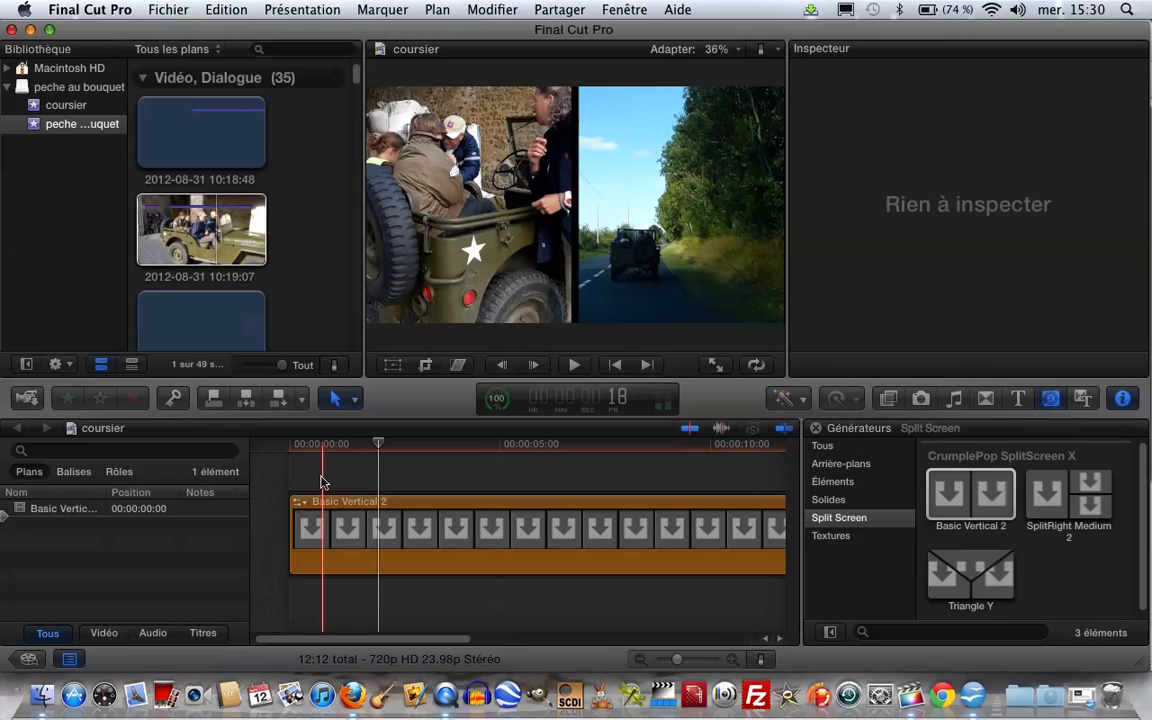
{"action": "key", "text": "space"}
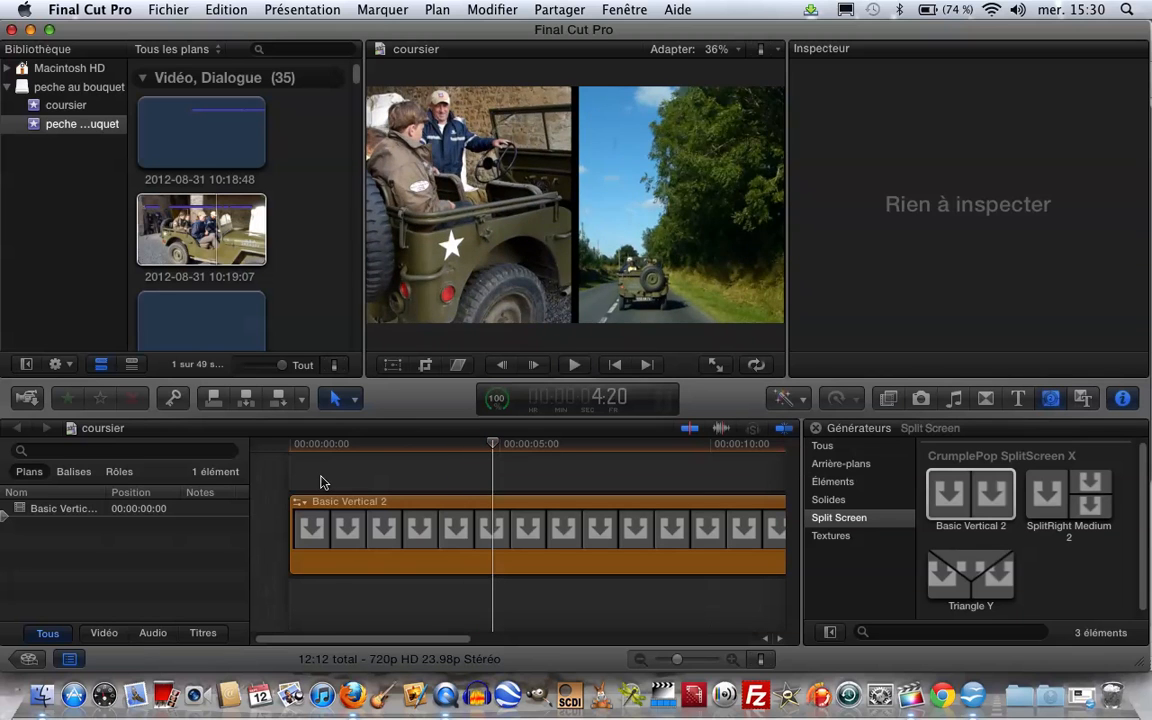
{"action": "key", "text": "space"}
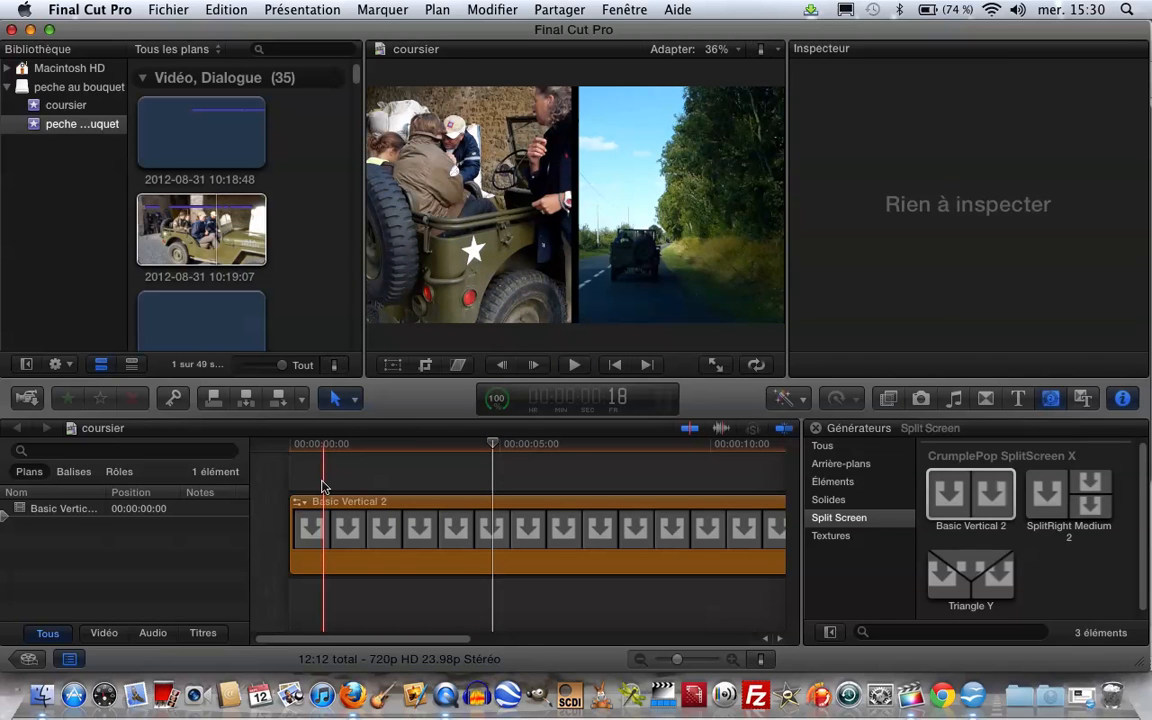